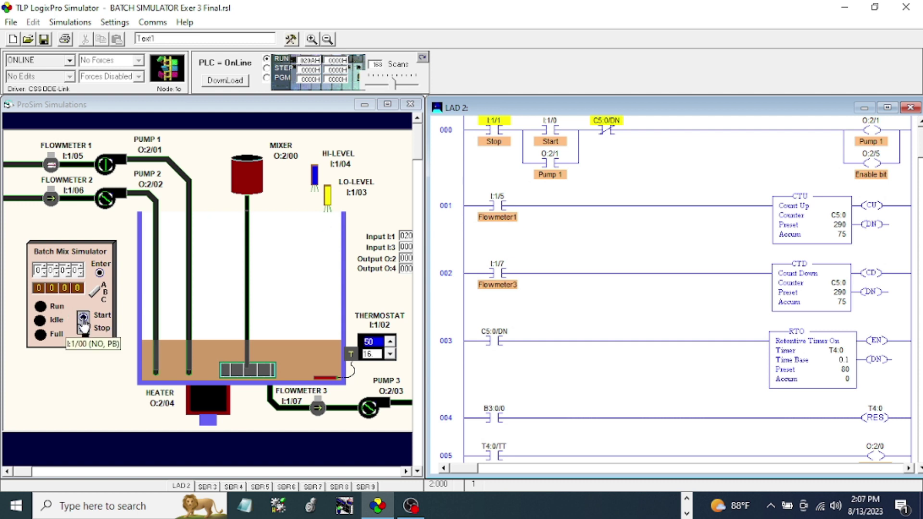
- Put the PLC in RUN and fill the batch until the counters reach 290
left_click(266, 78)
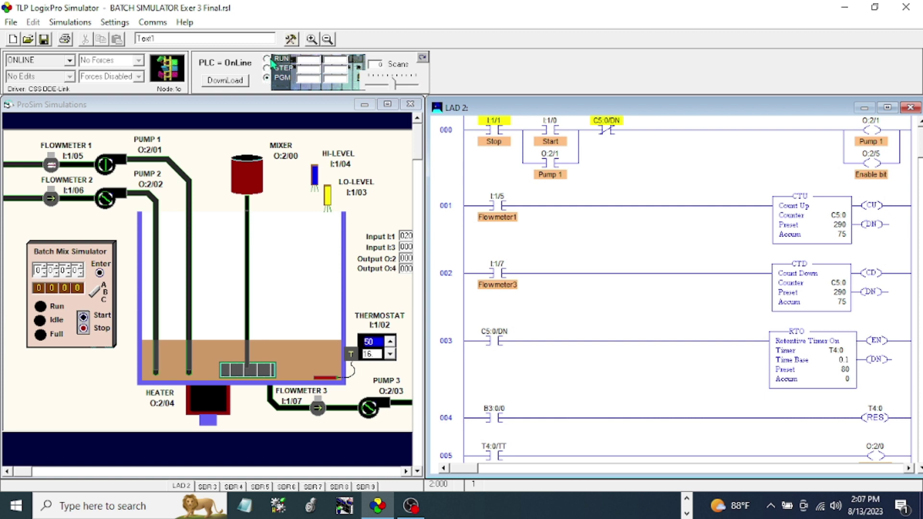
left_click(267, 58)
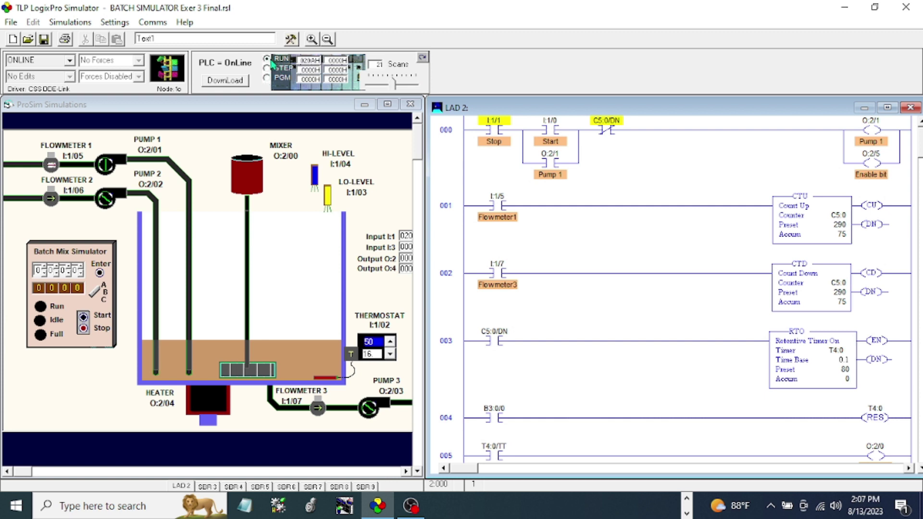
left_click(82, 319)
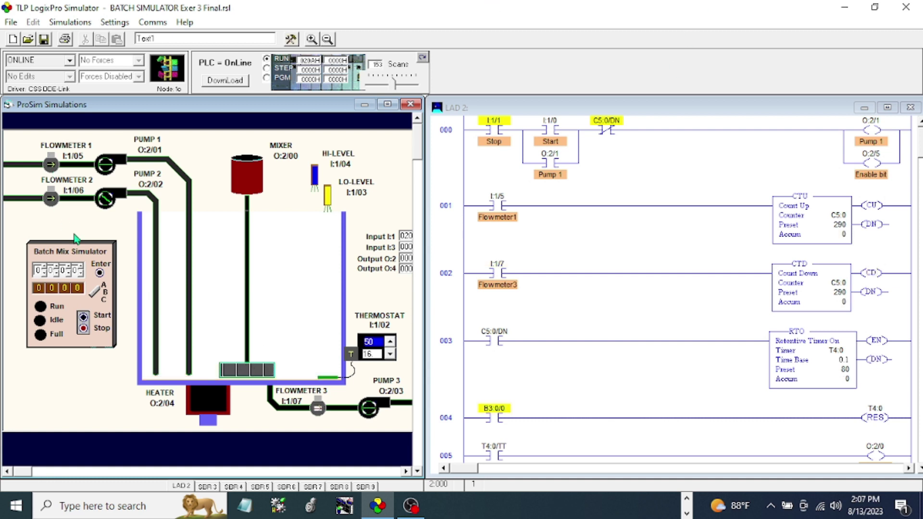
left_click(83, 319)
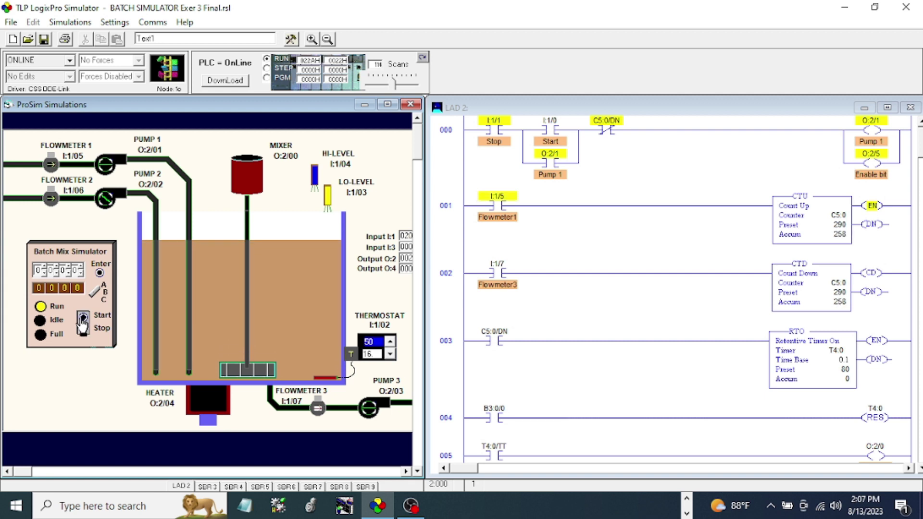
- Stop the batch and return the PLC to PGM mode
left_click(84, 329)
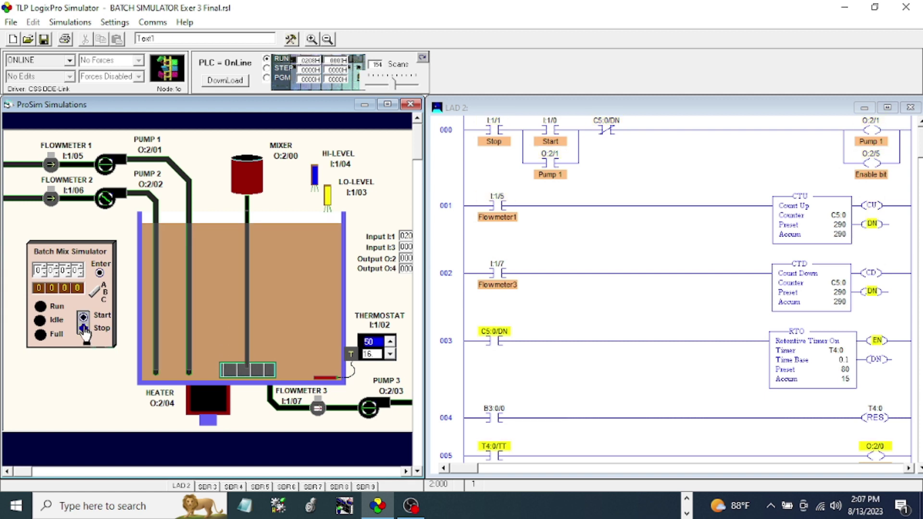
left_click(266, 78)
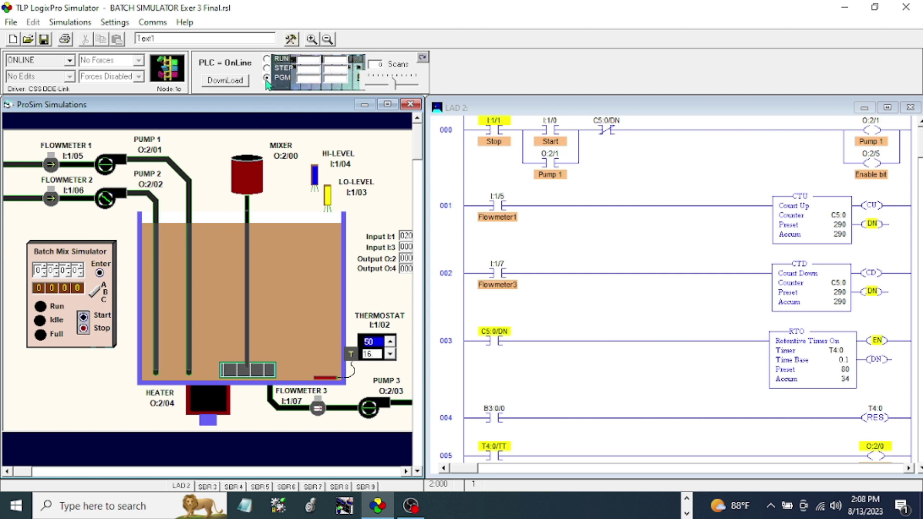
left_click(635, 357)
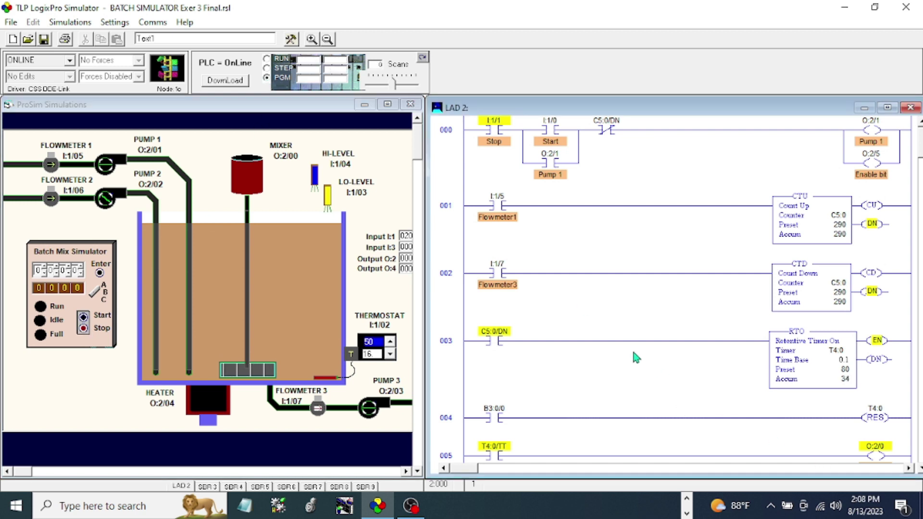
scroll(635, 357, "down", 4)
scroll(634, 357, "down", 1)
scroll(635, 357, "down", 1)
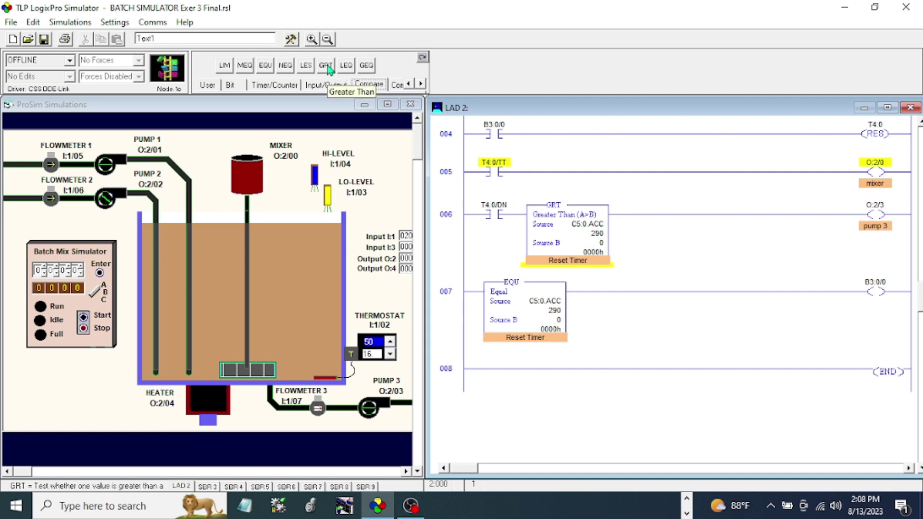
- Place a GRT compare, an XIO contact and a HEATER O:2/04 output coil on rung 008
left_click_drag(328, 69, 474, 371)
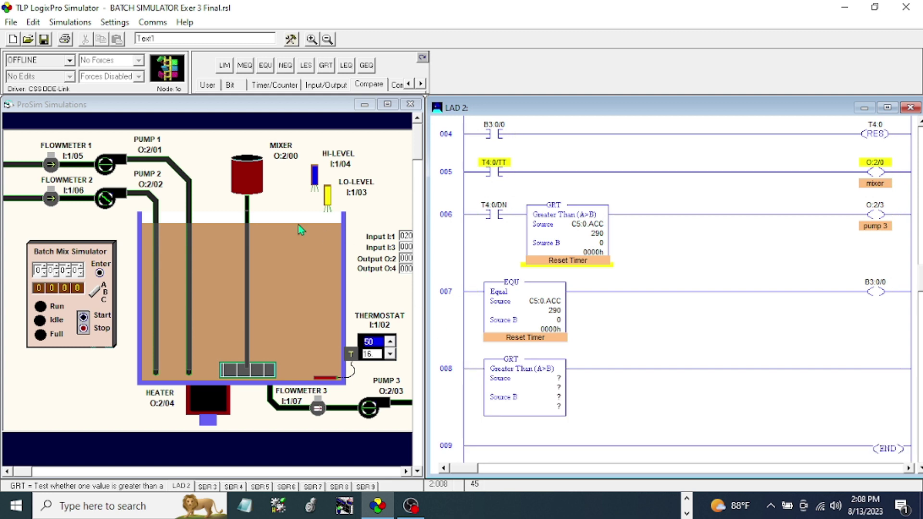
left_click(207, 84)
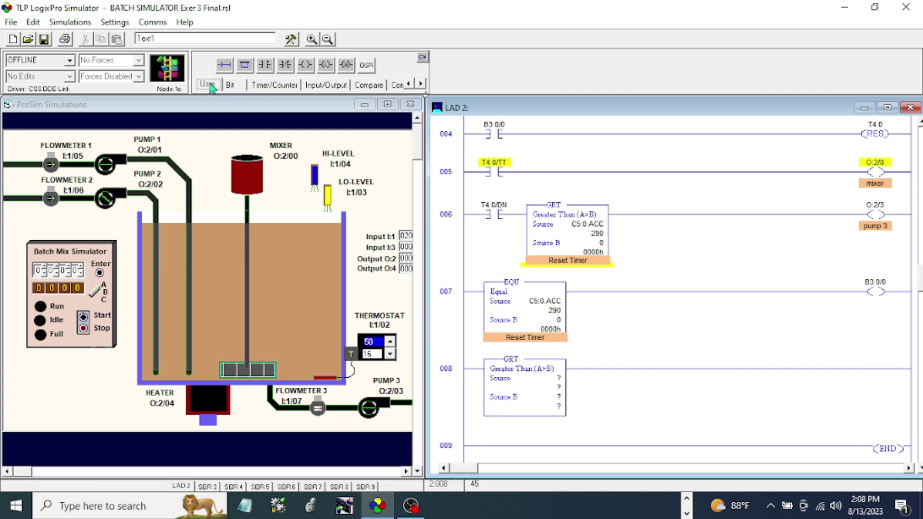
left_click_drag(307, 67, 577, 369)
left_click_drag(164, 415, 875, 365)
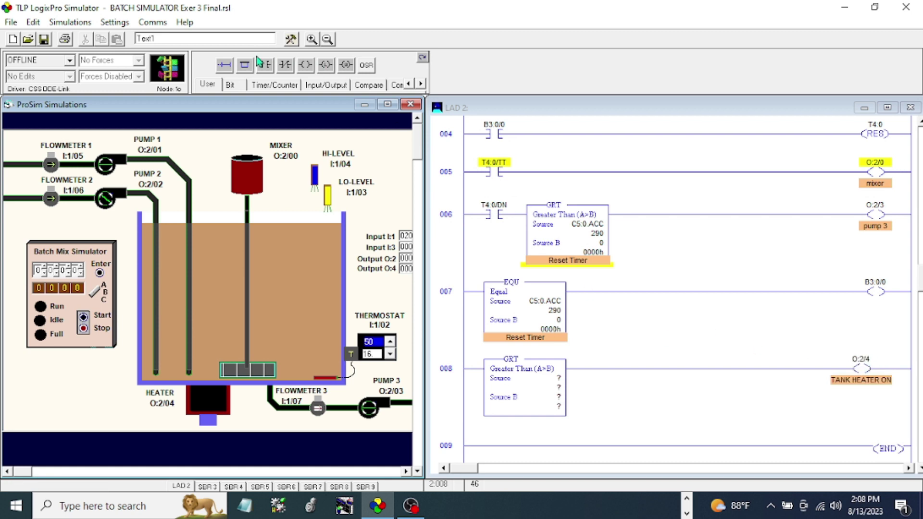
left_click_drag(285, 66, 576, 371)
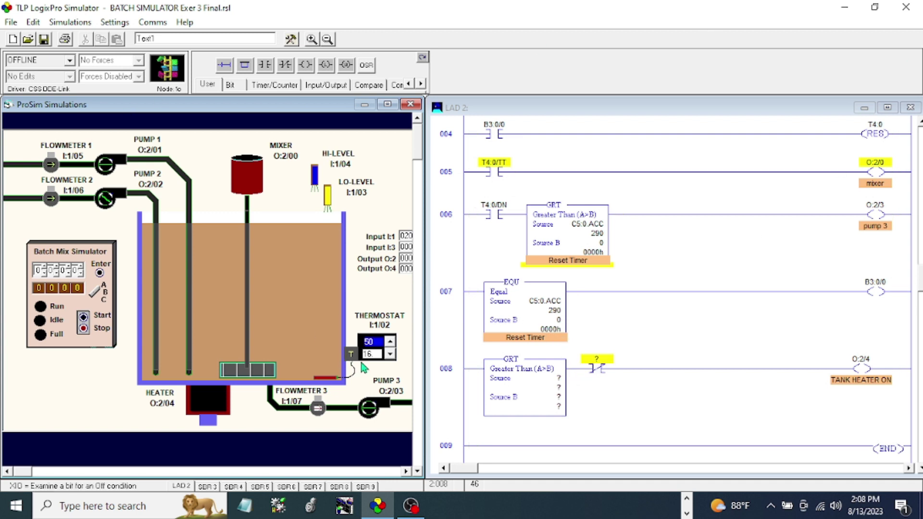
- Address rung 008's XIO contact to I:1/02 and give it the symbol THERMOSTAT
left_click_drag(381, 328, 601, 366)
right_click(599, 364)
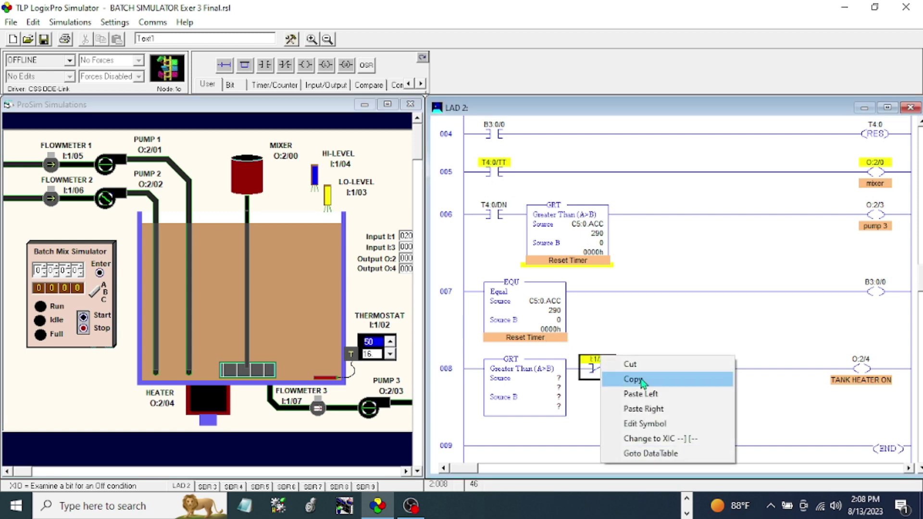
left_click(649, 429)
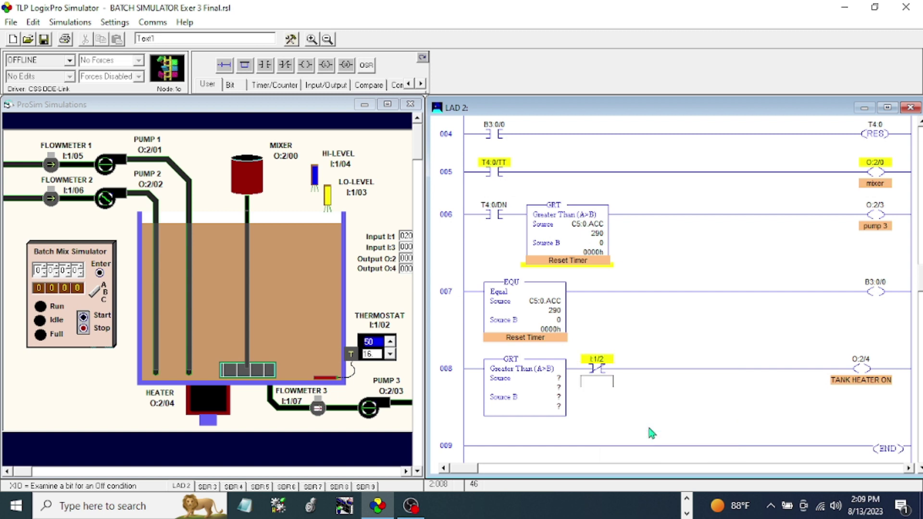
type("tHERMO")
type("STAT")
key("Return")
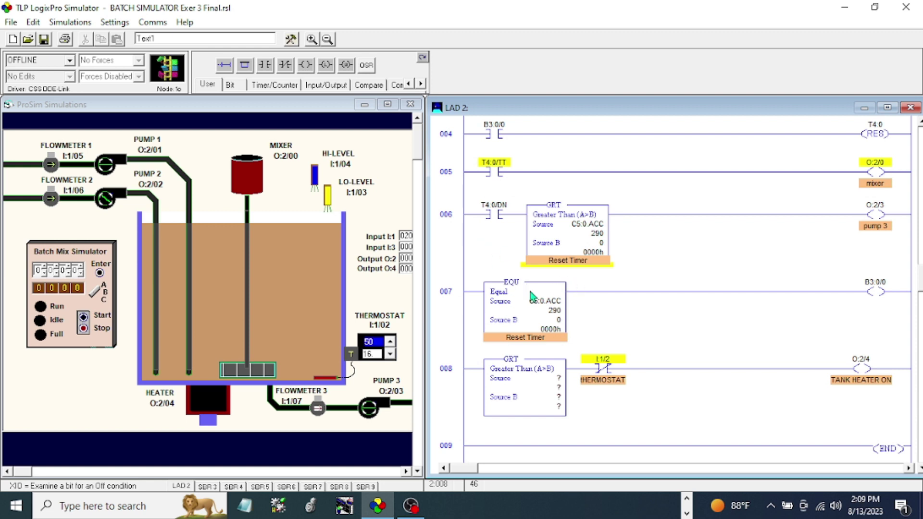
- Set the rung 008 GRT's Source A to C5:0.ACC and Source B to 50
left_click_drag(545, 308, 555, 380)
left_click_drag(555, 380, 563, 383)
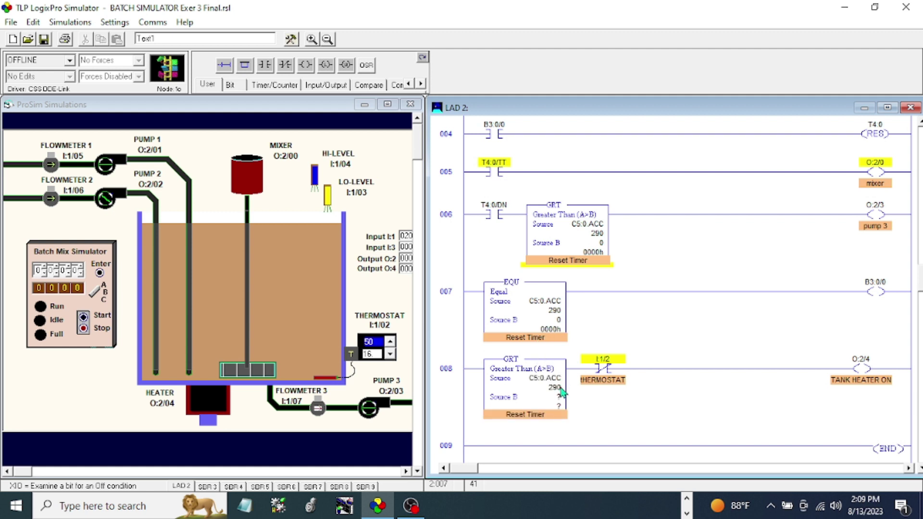
double_click(559, 398)
type("50")
key("Return")
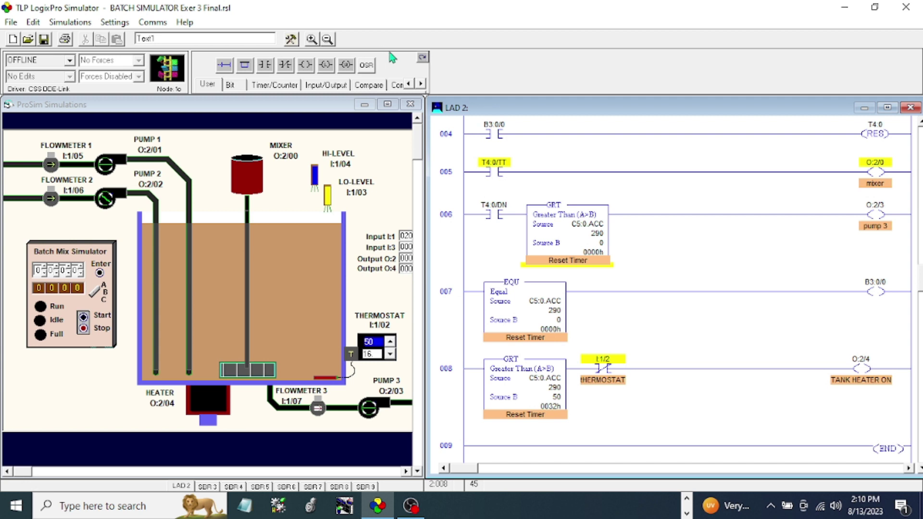
- Download the program, then reset the simulation and all timers and counters
left_click(423, 57)
left_click(226, 81)
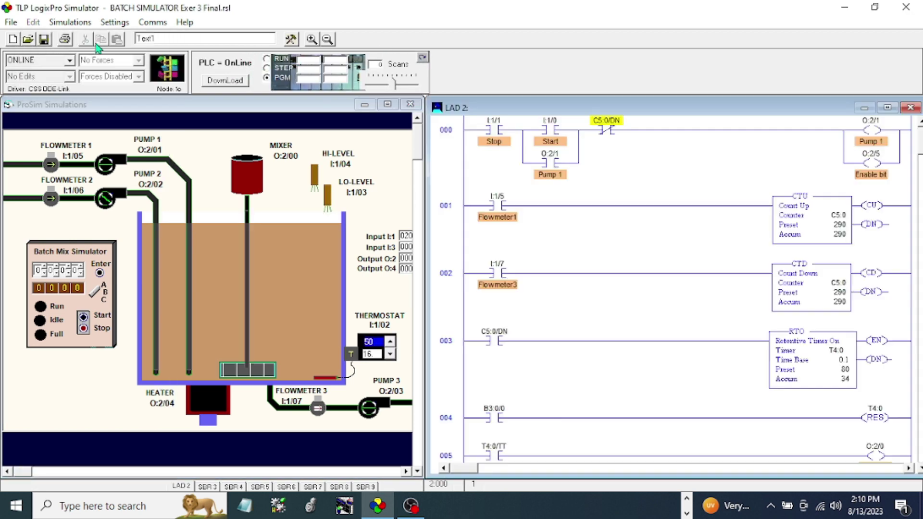
left_click(70, 22)
left_click(96, 195)
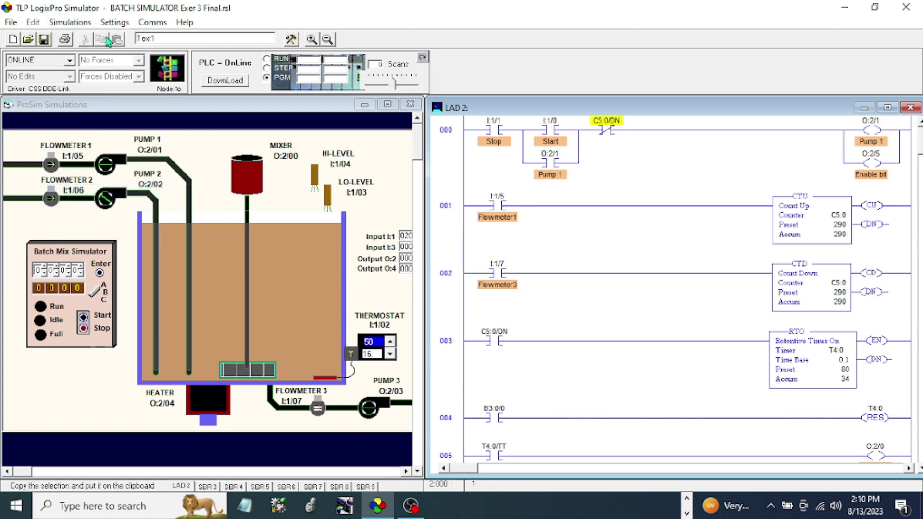
left_click(70, 22)
left_click(111, 207)
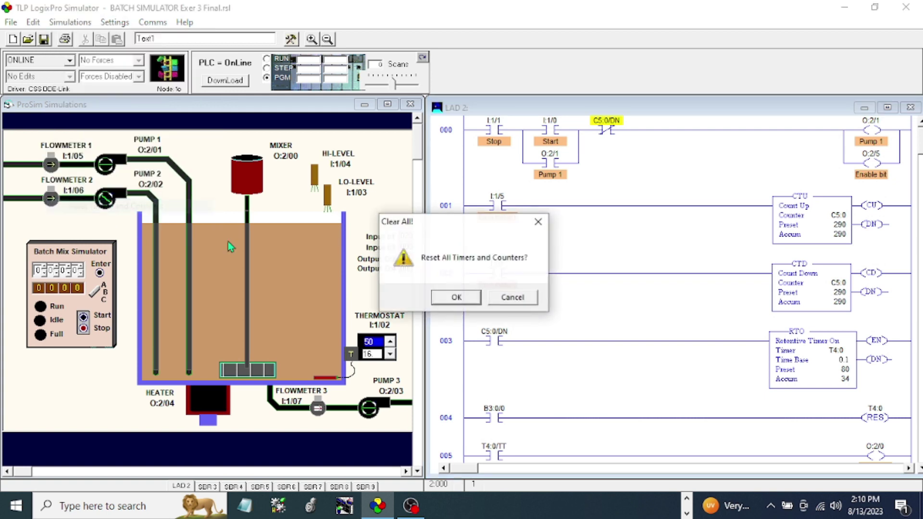
left_click(454, 298)
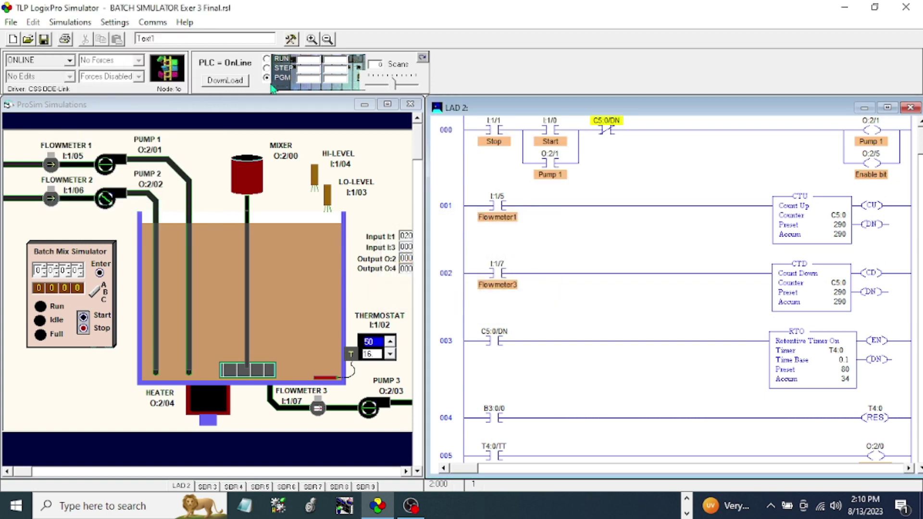
- Run a batch fill test in RUN mode, then return the PLC to PGM
left_click(267, 60)
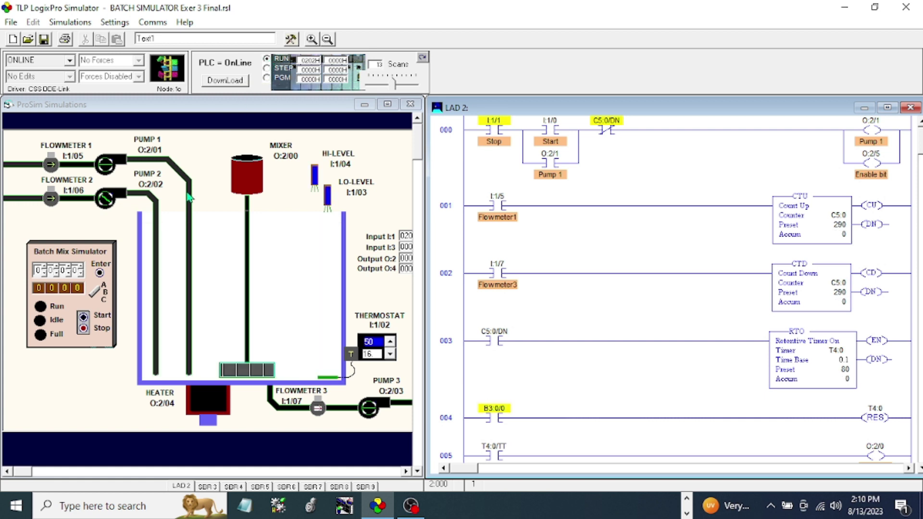
left_click(84, 320)
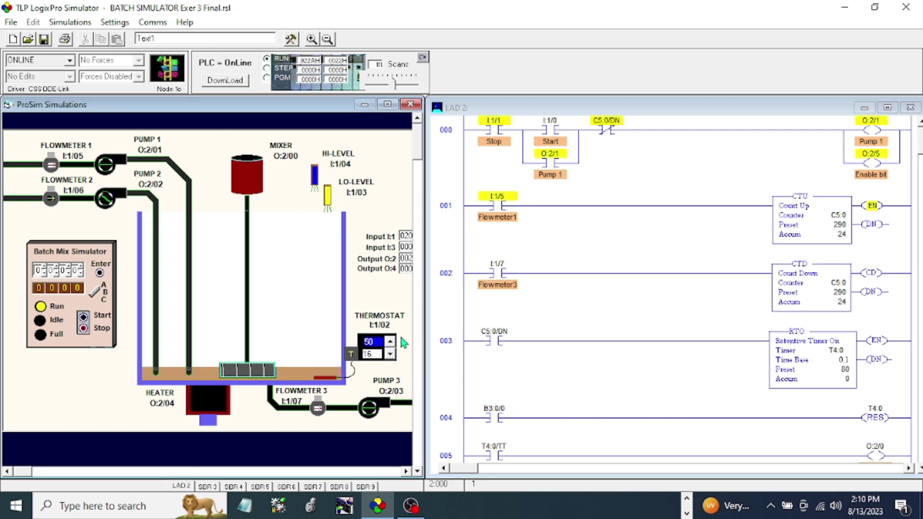
scroll(563, 329, "down", 3)
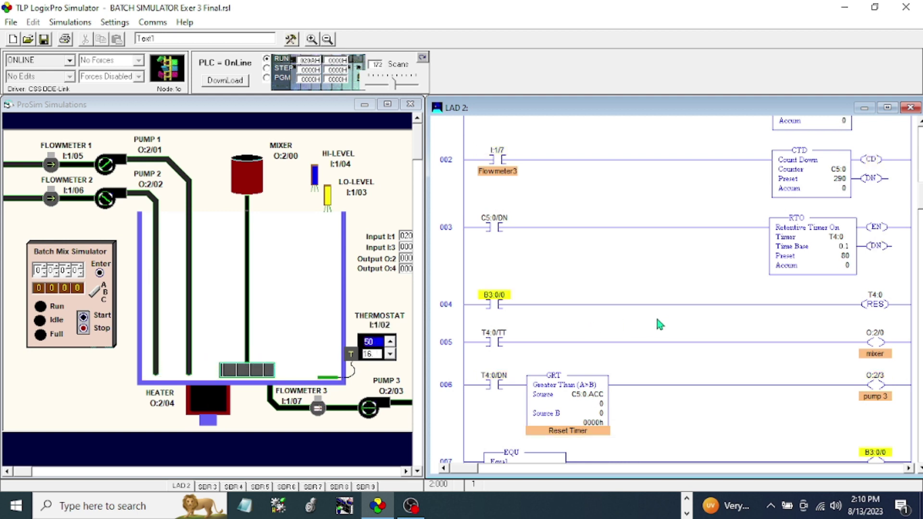
left_click(266, 78)
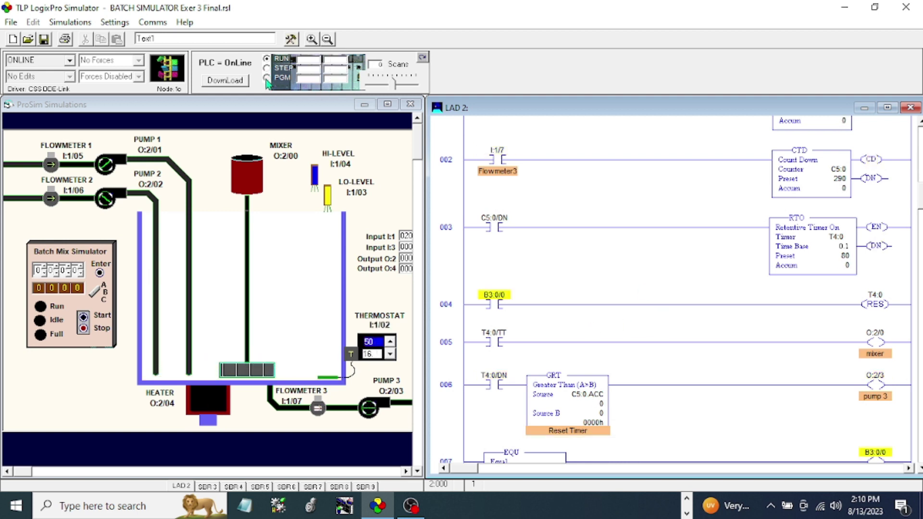
scroll(609, 300, "down", 3)
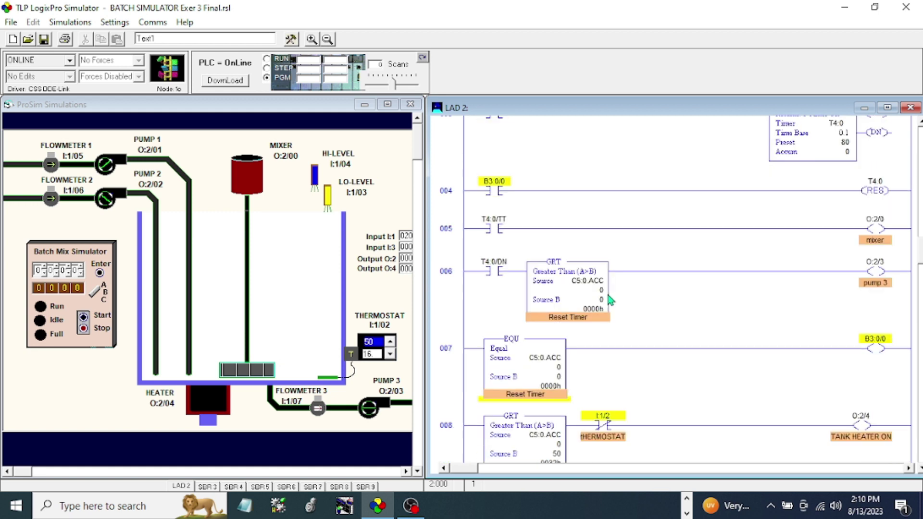
scroll(658, 258, "down", 5)
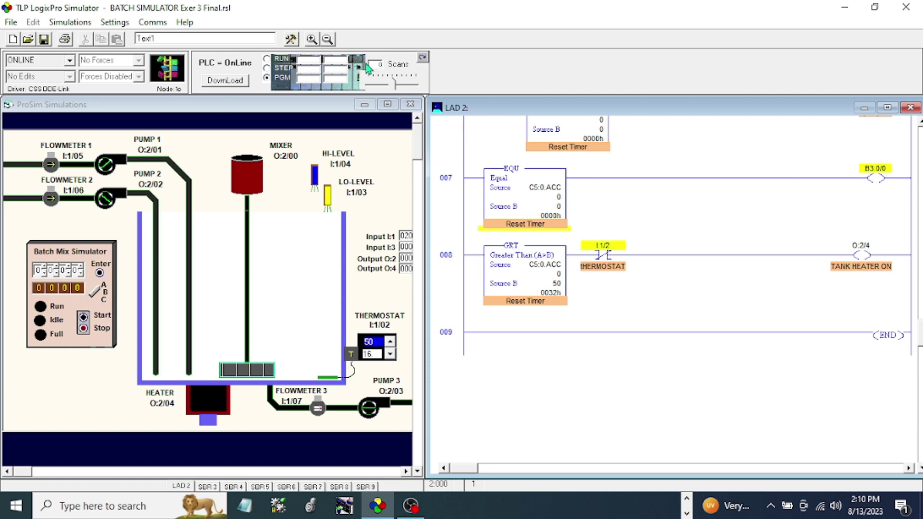
- Go offline and add a TOD on rung 009 with Source C5:0.ACC and Dest O:4
left_click(334, 85)
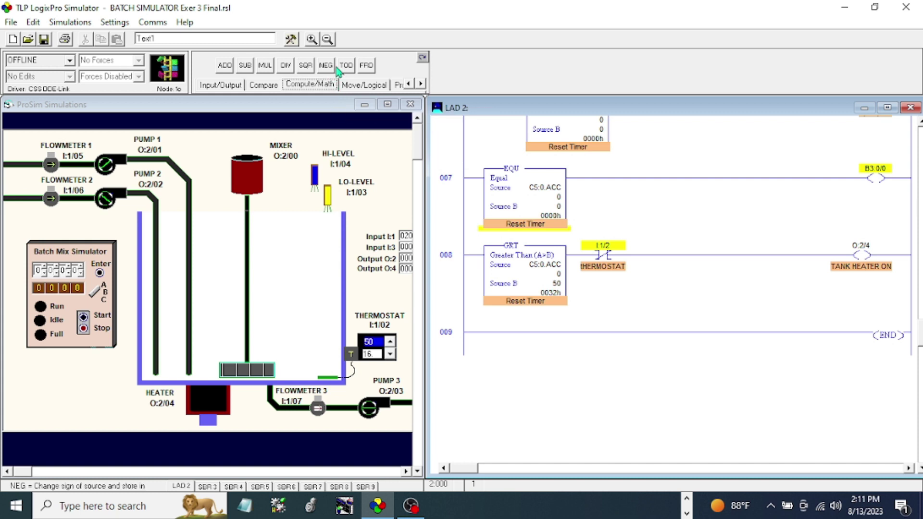
left_click_drag(346, 65, 474, 336)
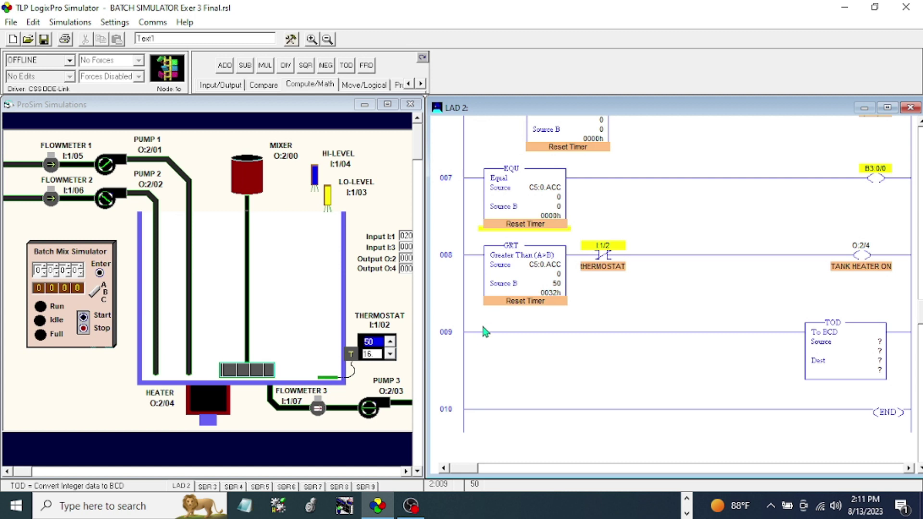
left_click(546, 267)
left_click_drag(870, 338, 878, 339)
type("C5:0.ACC")
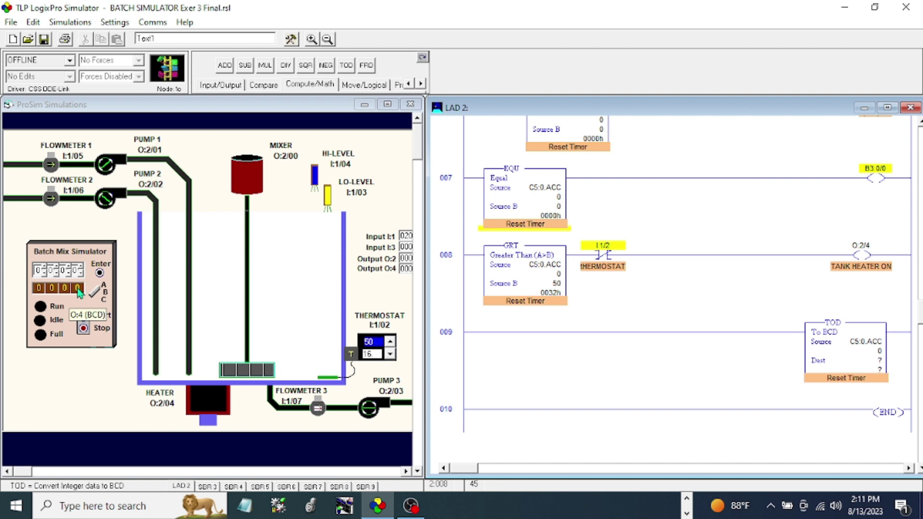
double_click(880, 362)
type("O:")
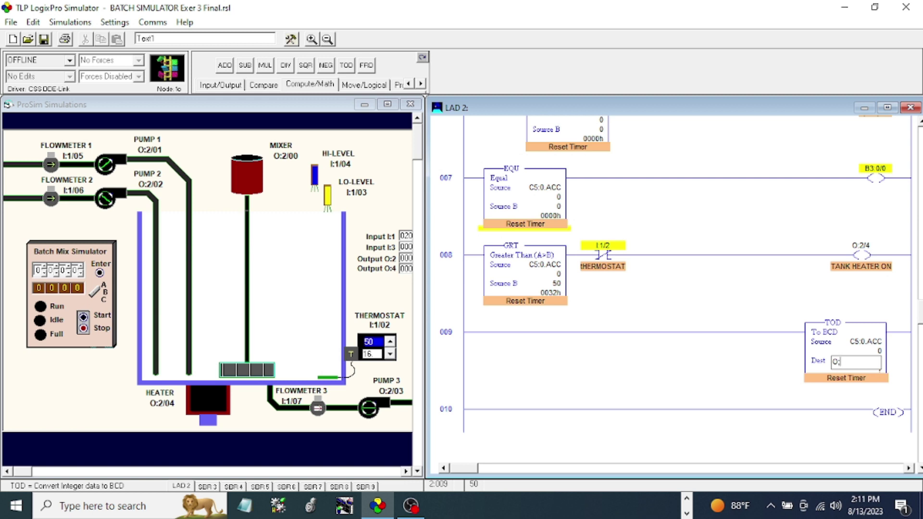
type("4")
key("Return")
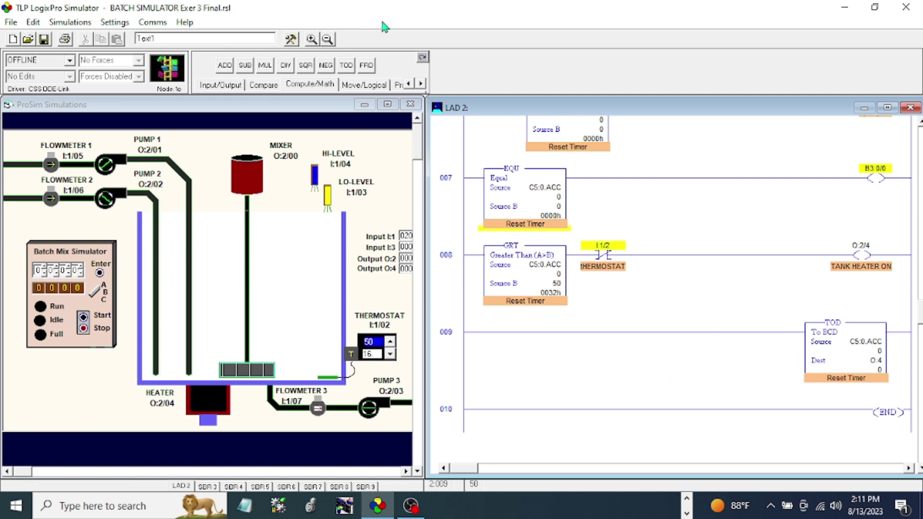
- Download the updated program, then reset the simulation and all timers and counters
left_click(422, 59)
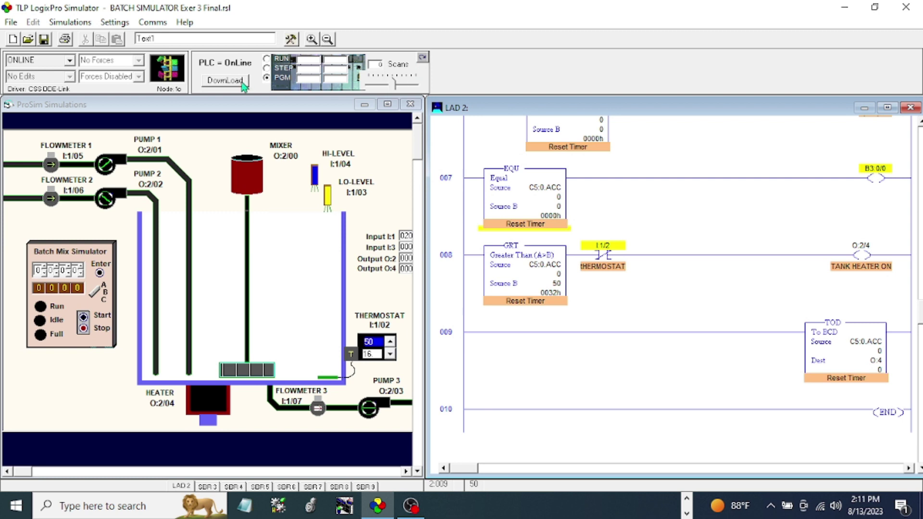
left_click(231, 80)
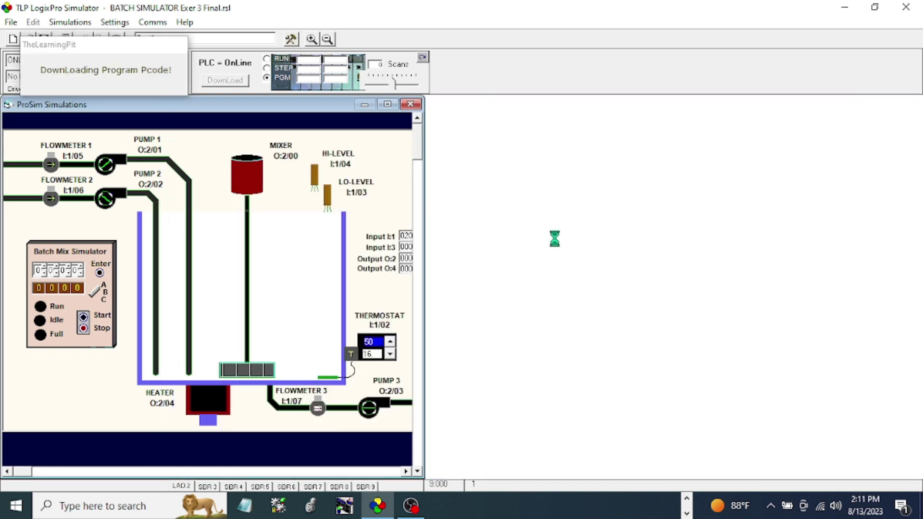
left_click(69, 22)
left_click(99, 191)
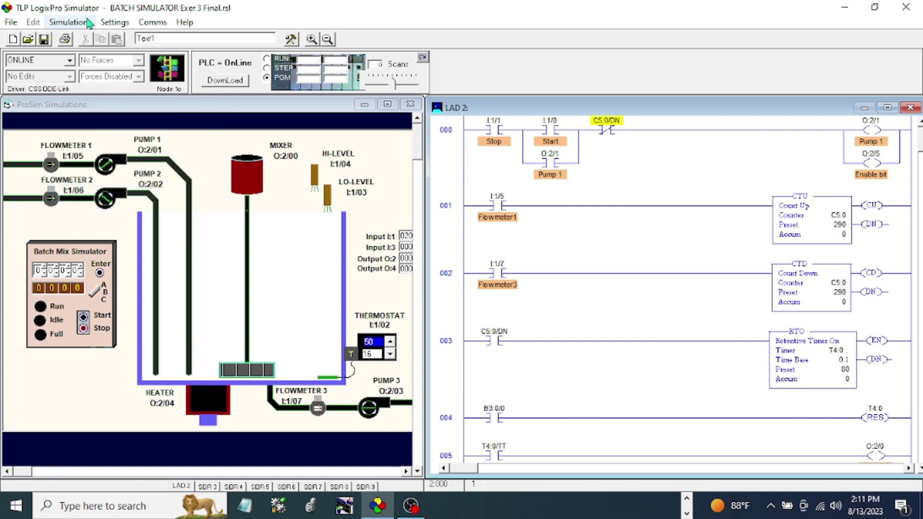
left_click(69, 21)
left_click(99, 206)
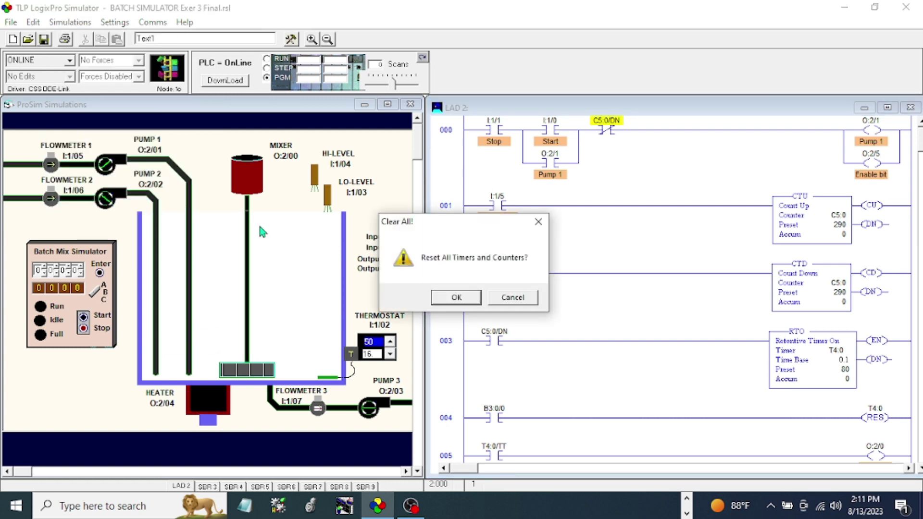
left_click(456, 298)
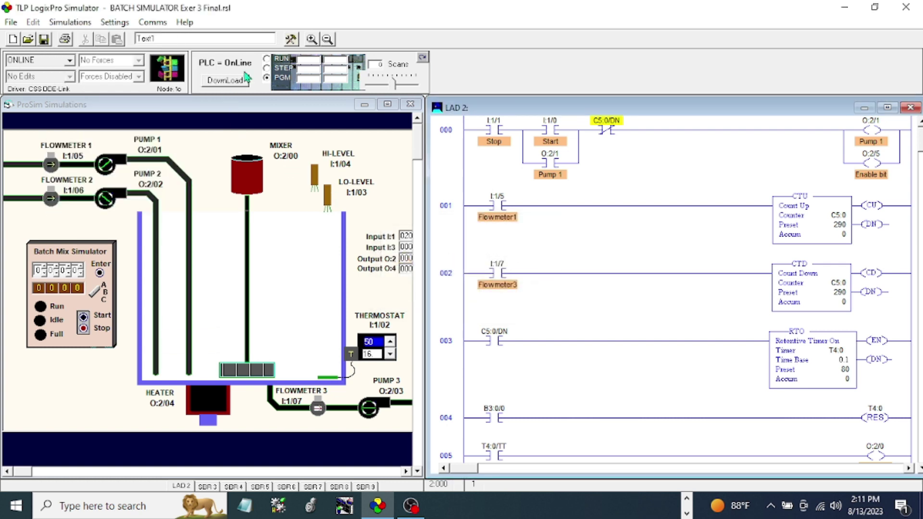
- Put the PLC in RUN, start a batch and watch the ladder run
left_click(266, 59)
left_click(83, 318)
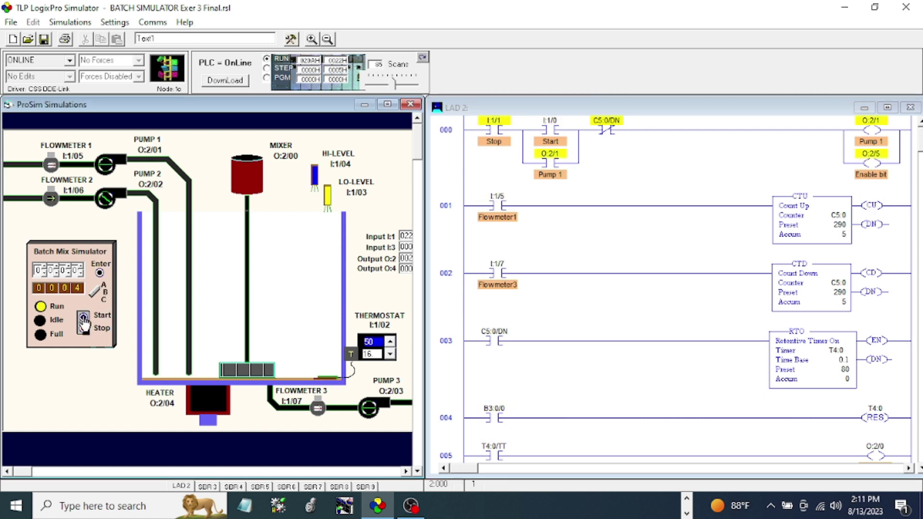
left_click(613, 329)
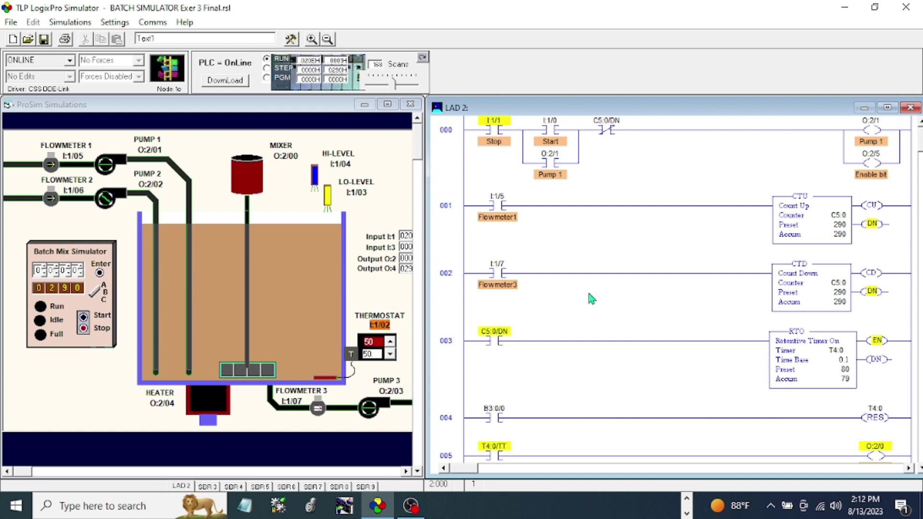
scroll(589, 298, "down", 3)
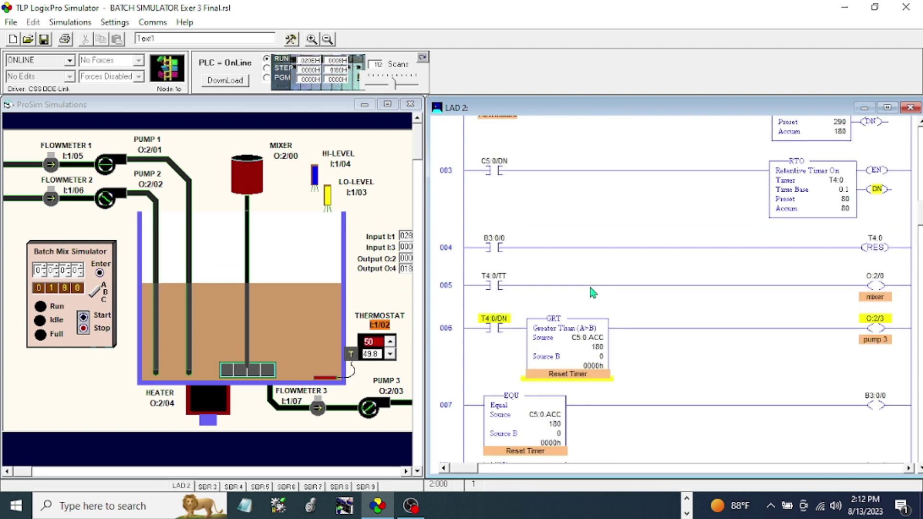
scroll(591, 292, "down", 1)
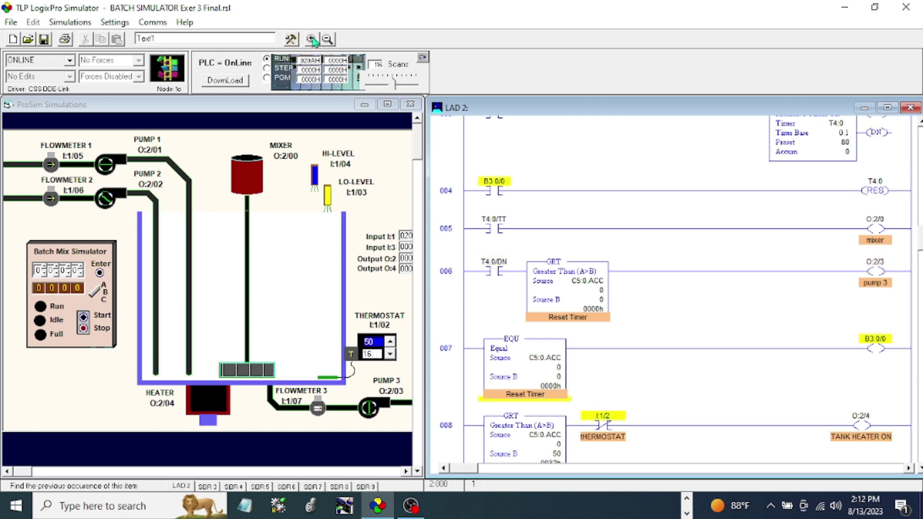
- Switch the PLC from RUN to PGM mode to stop the program
left_click(266, 78)
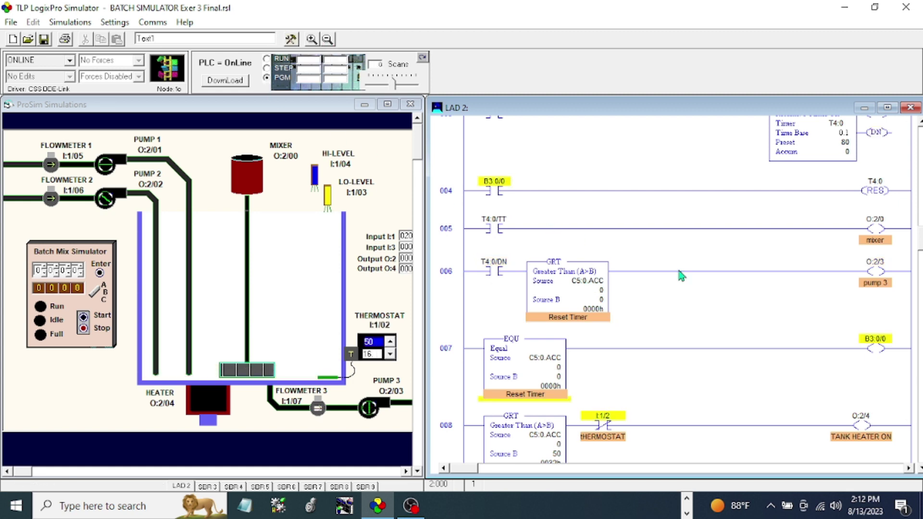
scroll(681, 275, "down", 2)
scroll(681, 276, "down", 1)
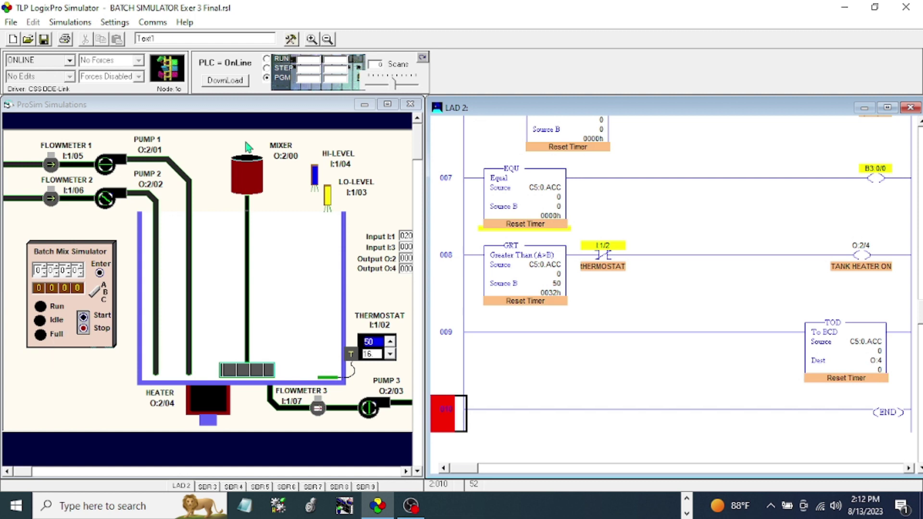
- Go offline and place a GRT compare on new rung 010
left_click(422, 58)
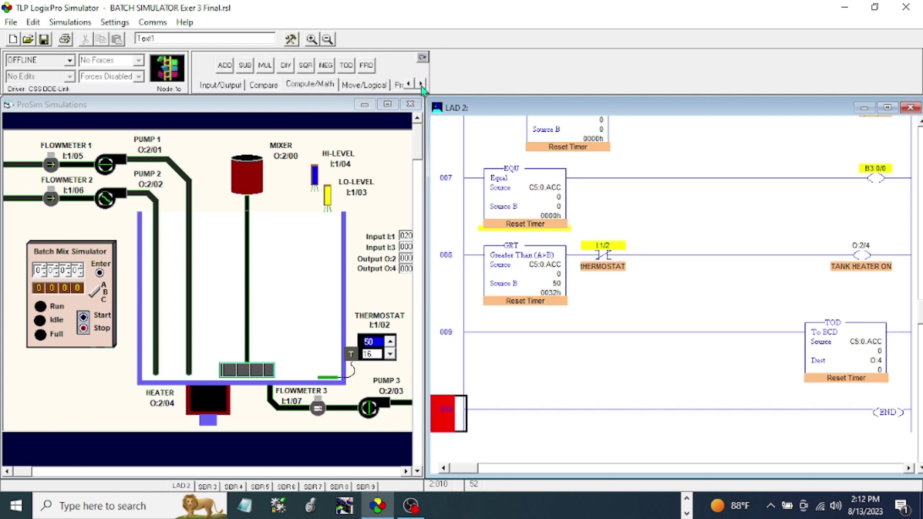
left_click(257, 86)
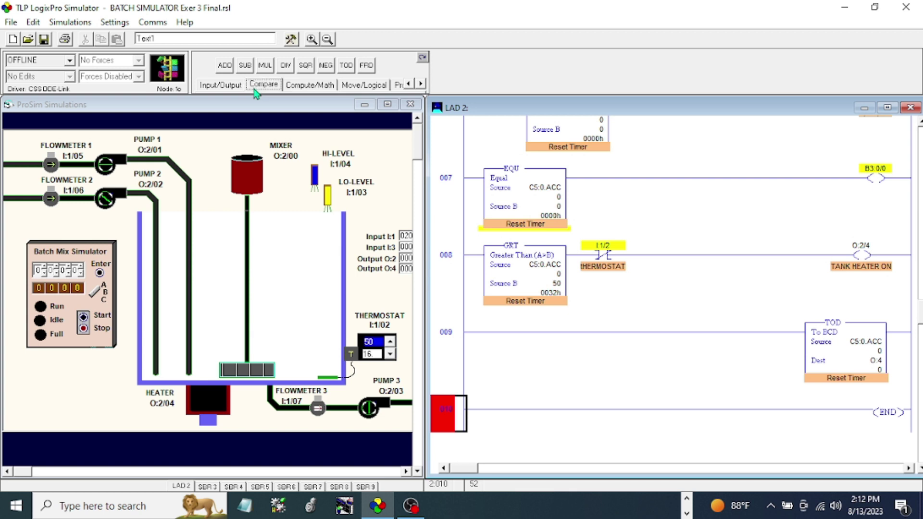
mouse_move(325, 65)
left_mouse_down()
mouse_move(392, 171)
mouse_move(475, 412)
left_mouse_up()
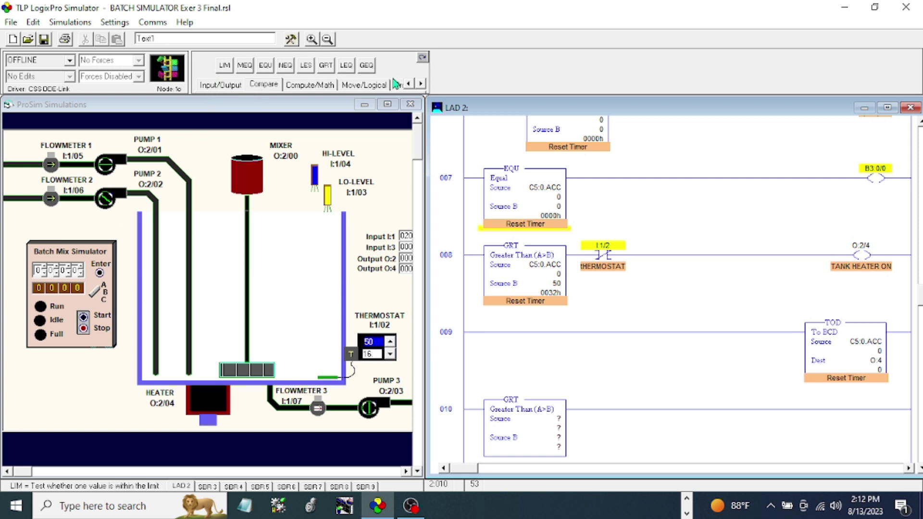
- Add an output coil to rung 010 addressed O:2/7 Full tank capacity
left_click(408, 85)
left_click(408, 85)
left_click(408, 84)
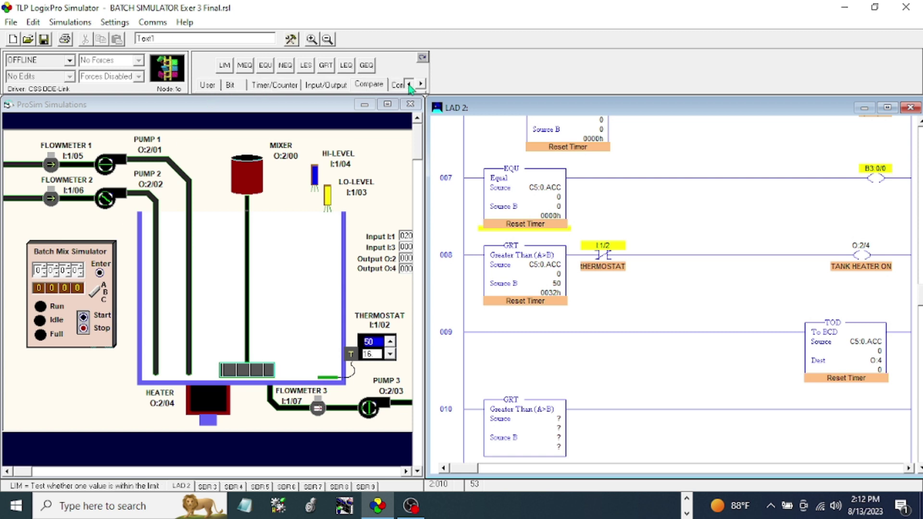
left_click(207, 85)
left_click_drag(305, 64, 575, 410)
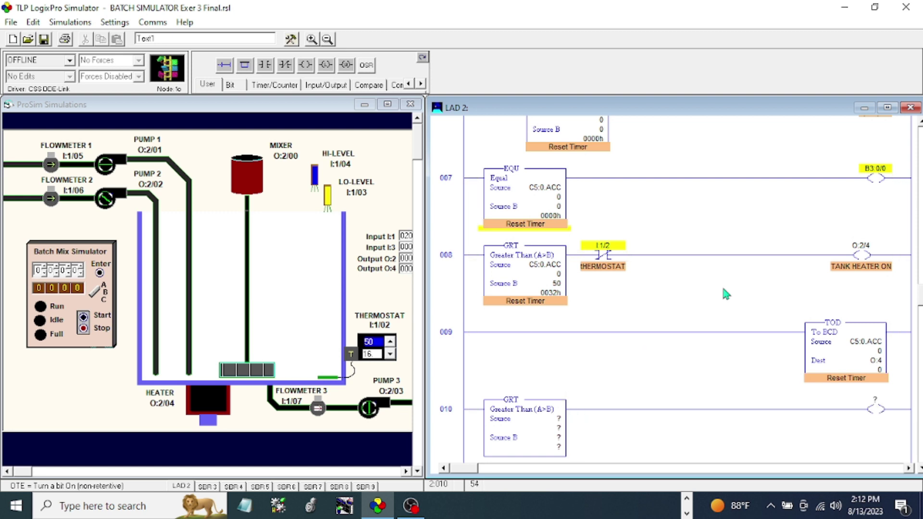
left_click(57, 340)
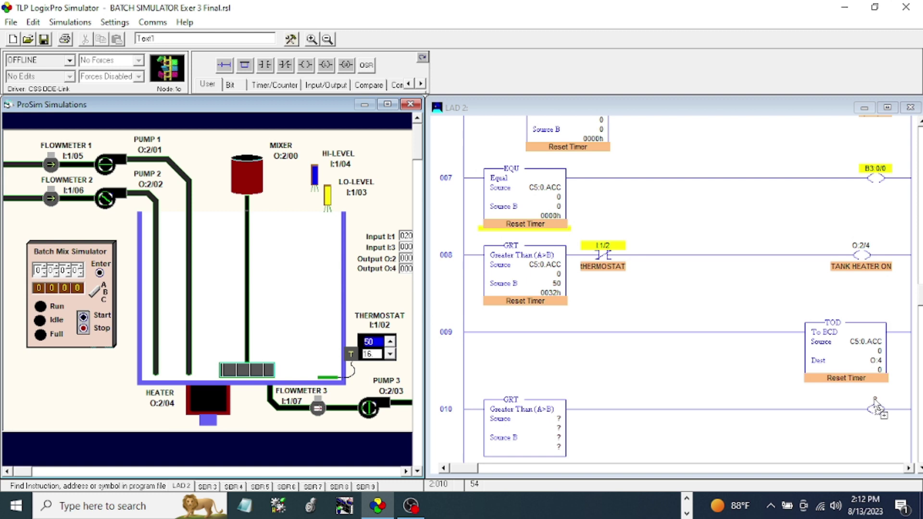
left_click_drag(873, 407, 877, 406)
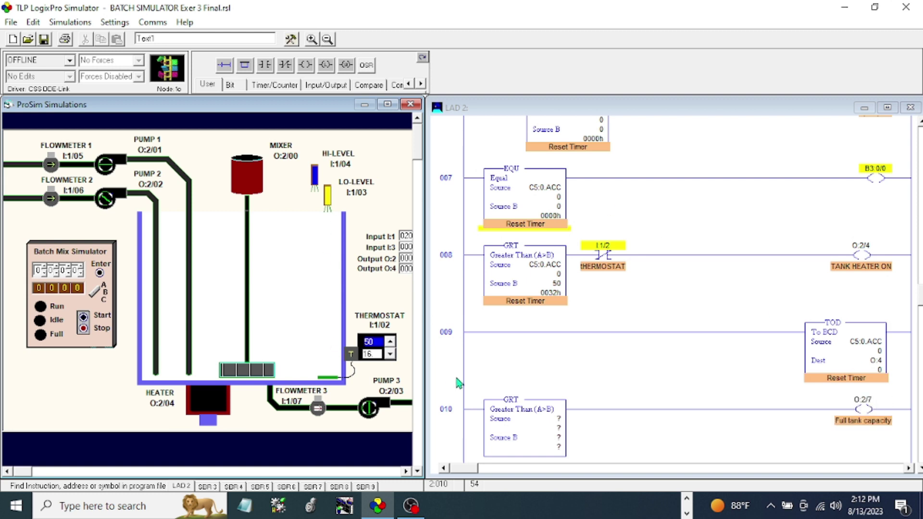
- Set the rung 010 GRT's Source B to 285 and Source A to C5:0.ACC
double_click(560, 438)
type("285")
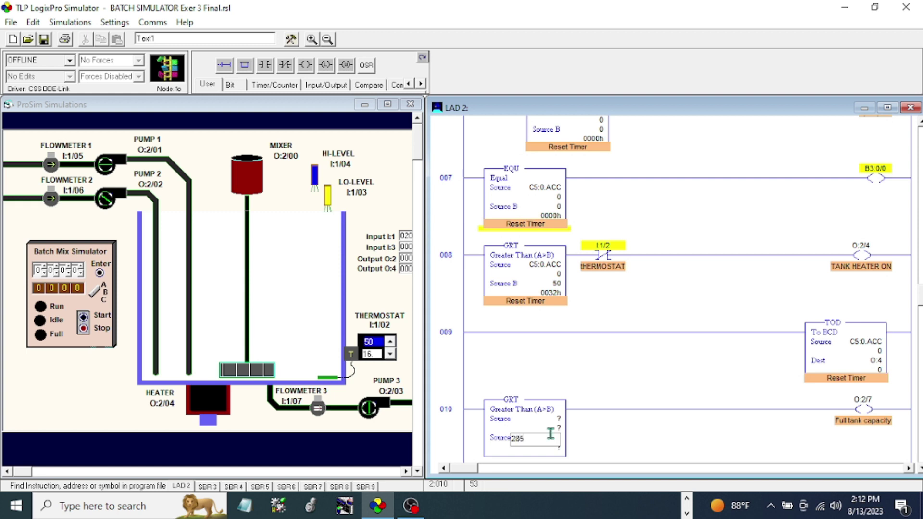
key("Return")
left_click(556, 269)
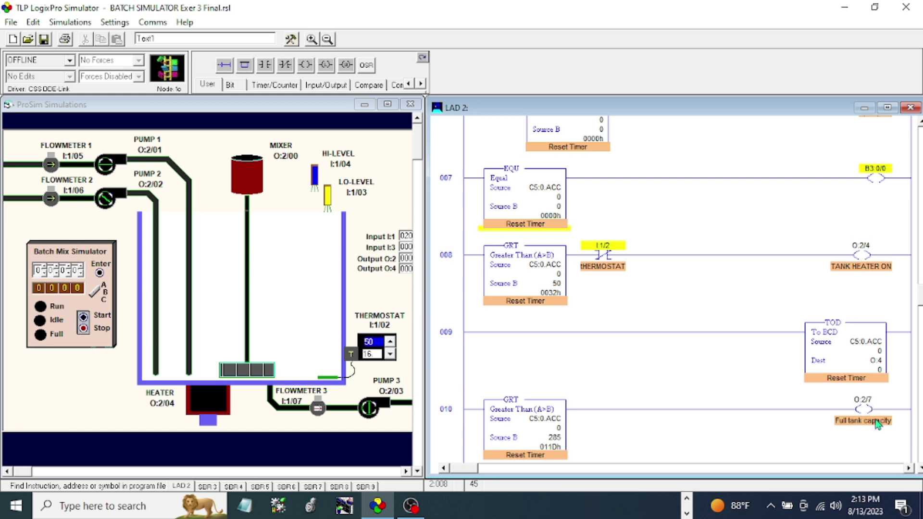
- Download the edited program, then reset the simulation and all timers and counters
left_click(422, 58)
left_click(225, 80)
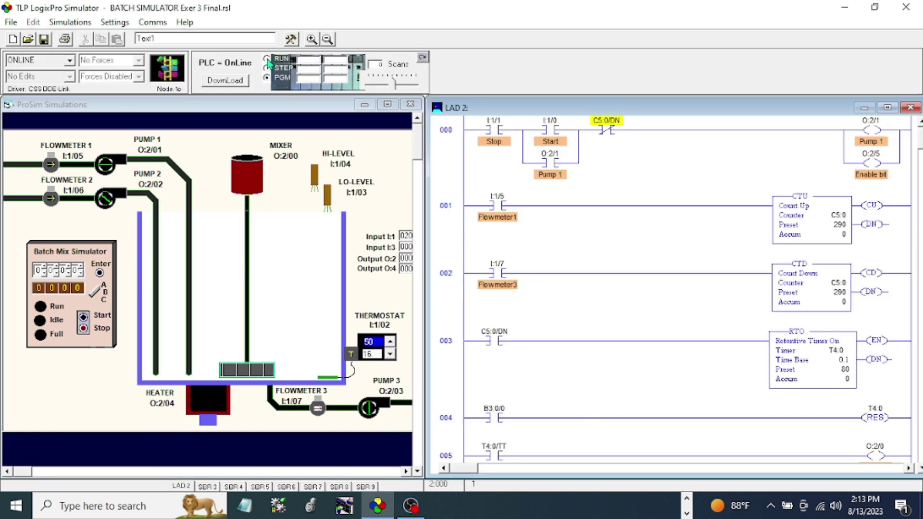
left_click(71, 22)
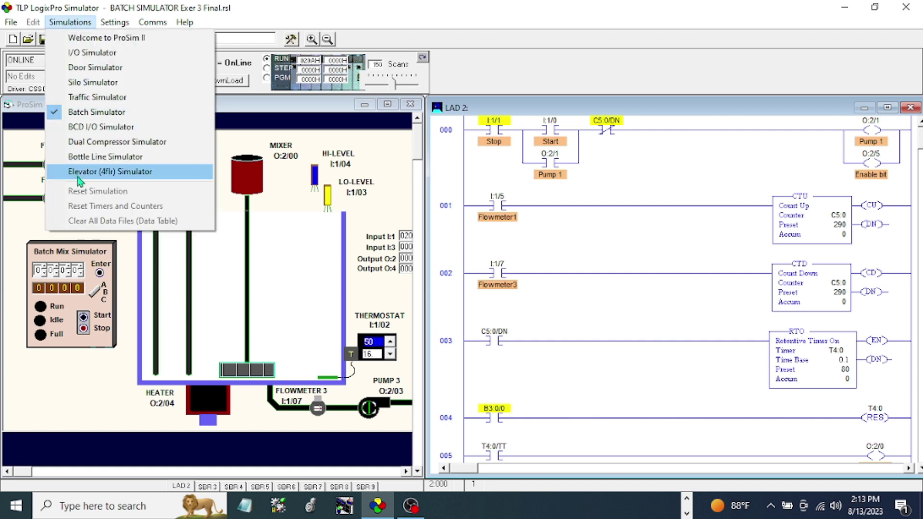
left_click(70, 23)
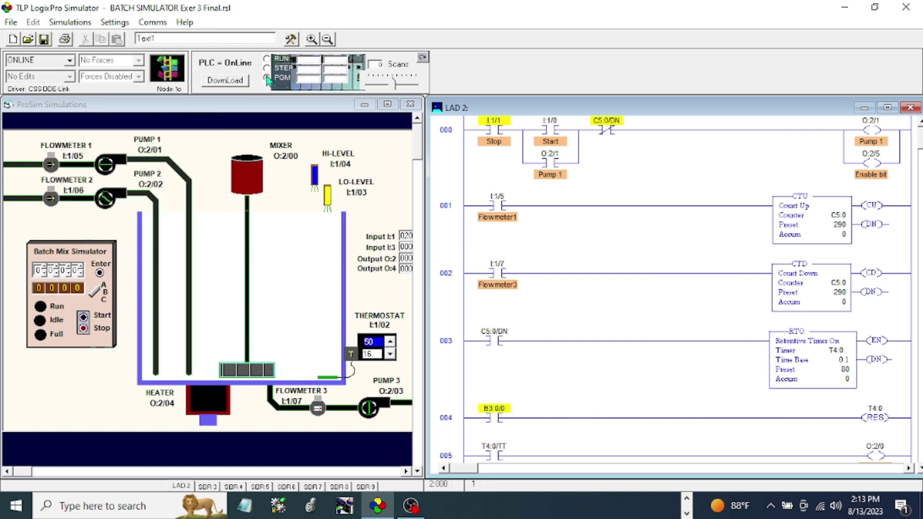
left_click(72, 22)
left_click(87, 191)
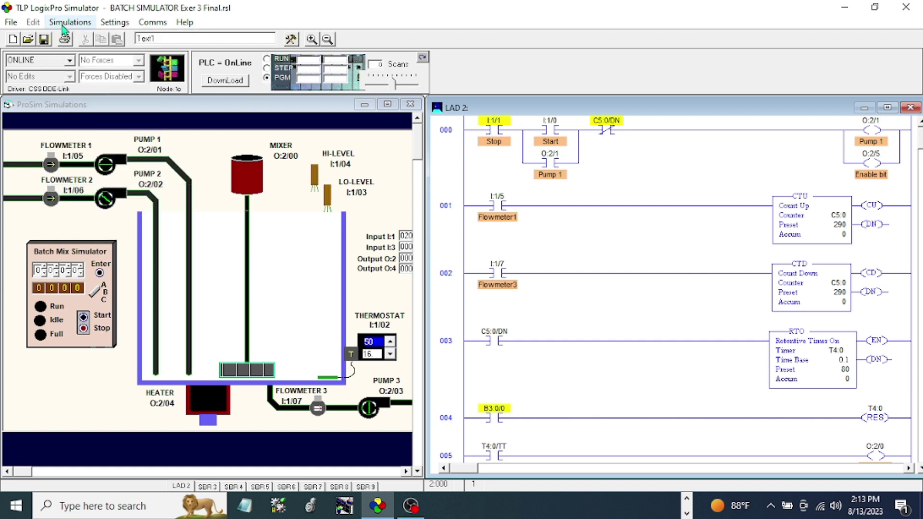
left_click(64, 23)
left_click(134, 206)
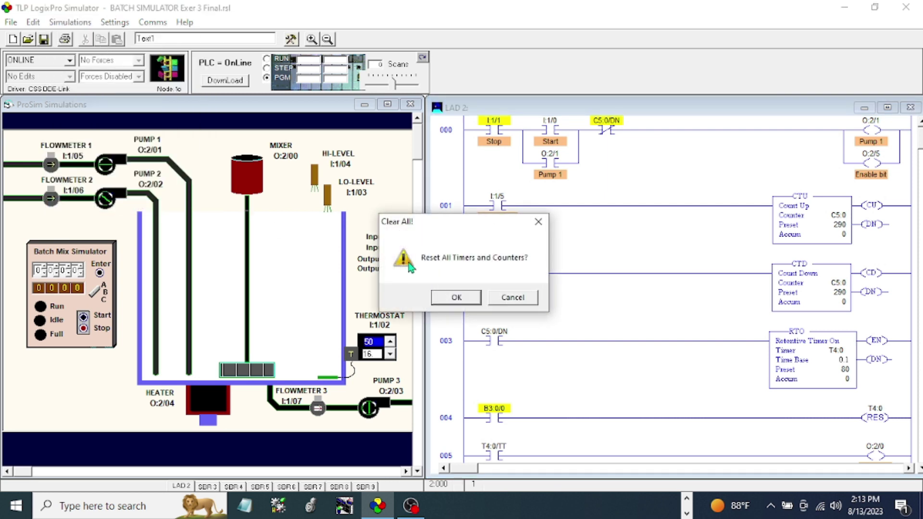
left_click(457, 298)
- Put the PLC in RUN, start a new batch and watch the ladder run
left_click(266, 60)
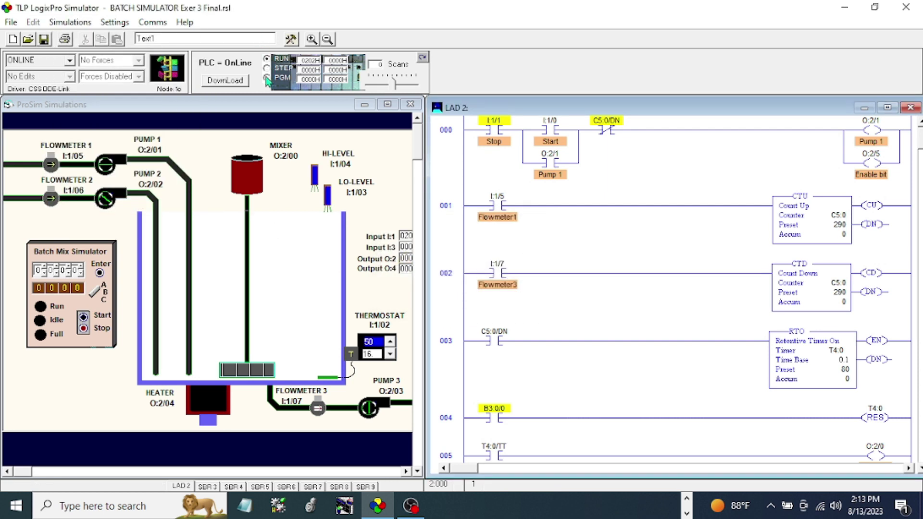
left_click(83, 316)
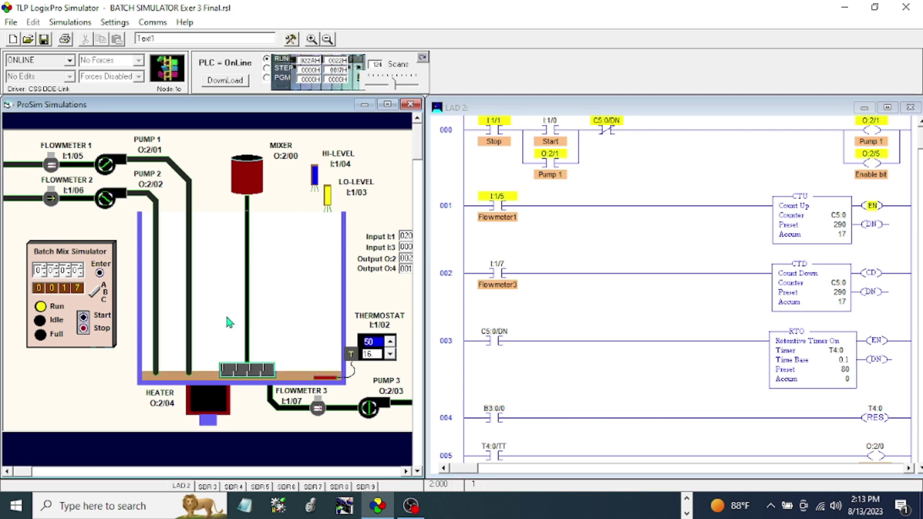
left_click(583, 340)
scroll(583, 340, "down", 1)
scroll(582, 339, "down", 2)
scroll(582, 335, "down", 1)
scroll(583, 335, "down", 2)
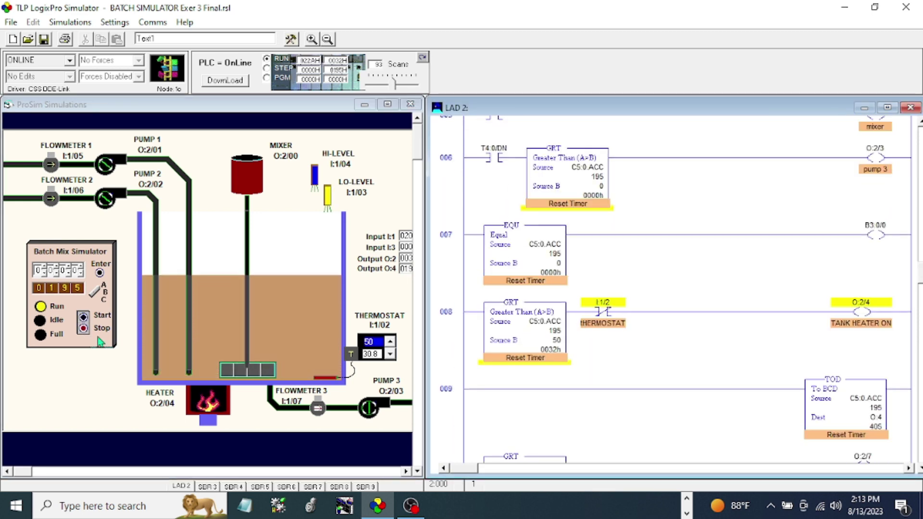